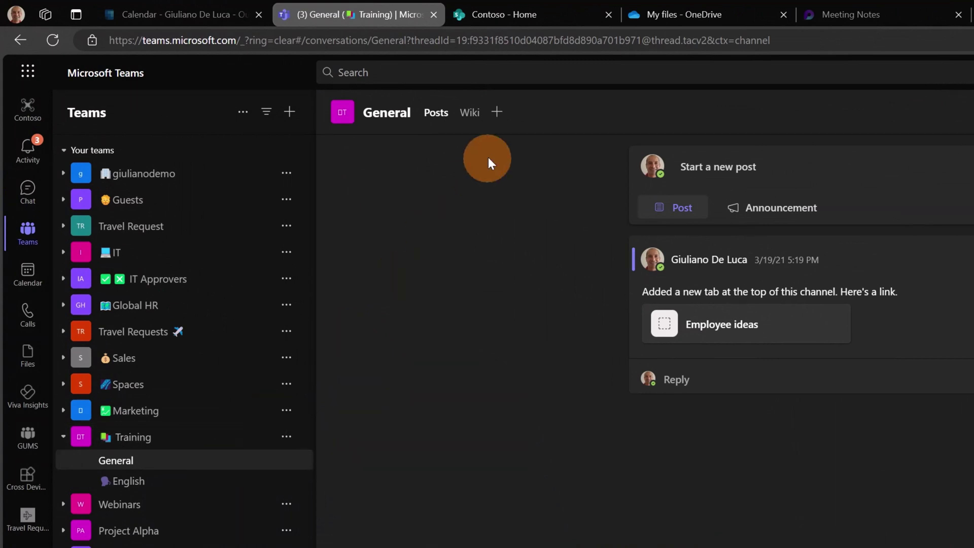
Step: Add a Lists tab to the General channel and browse the Create a list template gallery
click(500, 113)
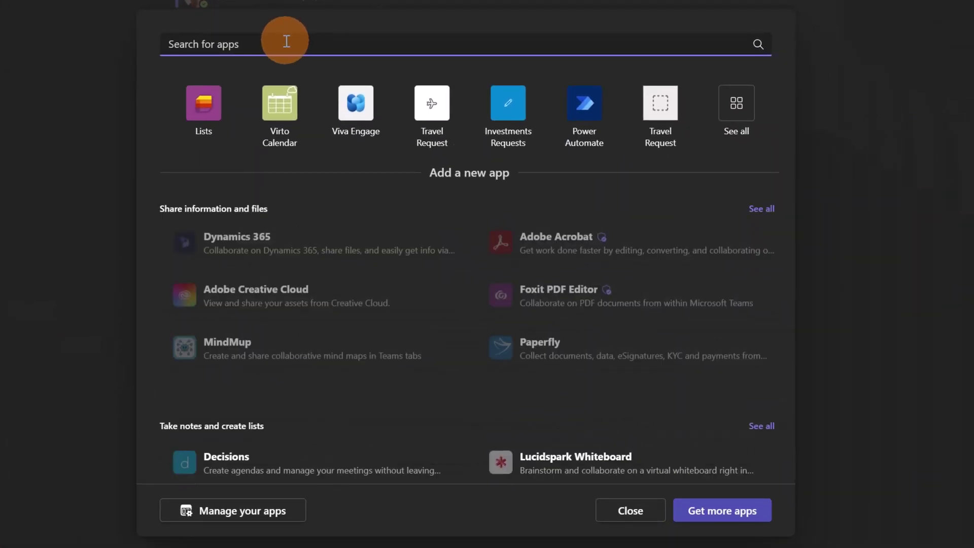
click(194, 116)
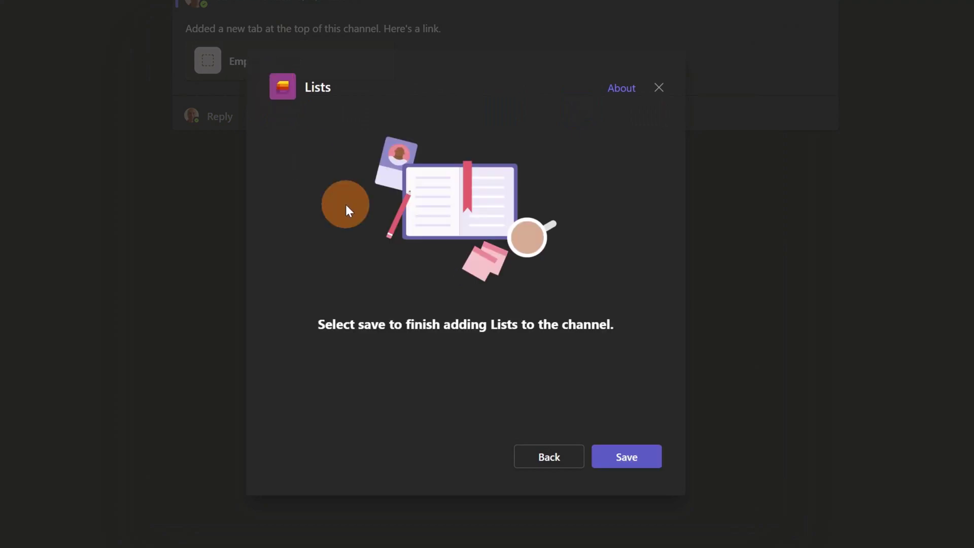
click(626, 455)
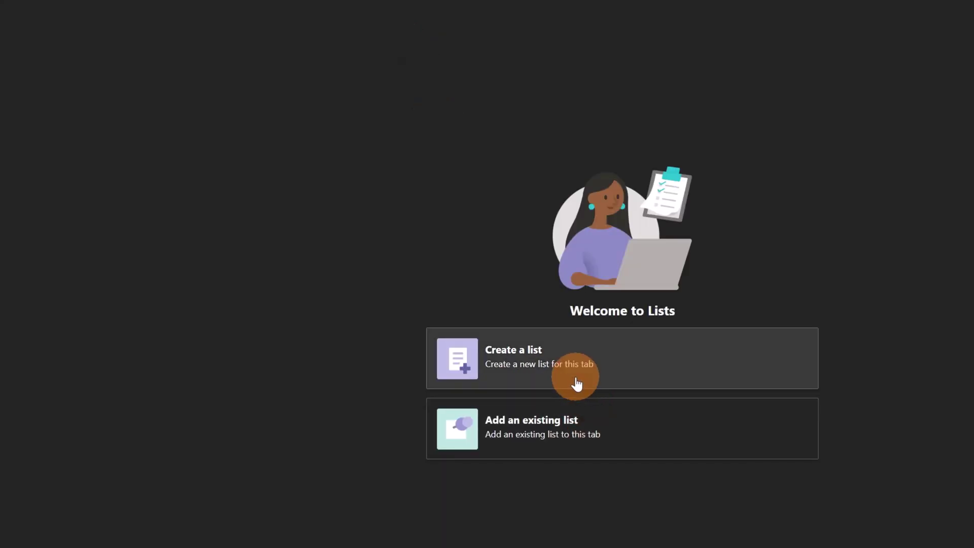
click(575, 383)
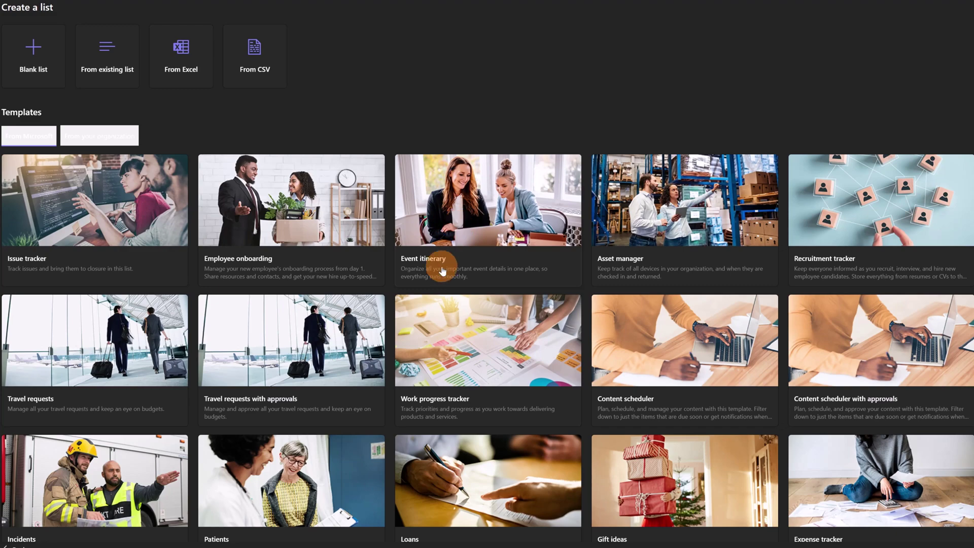
scroll(446, 287, down, 3)
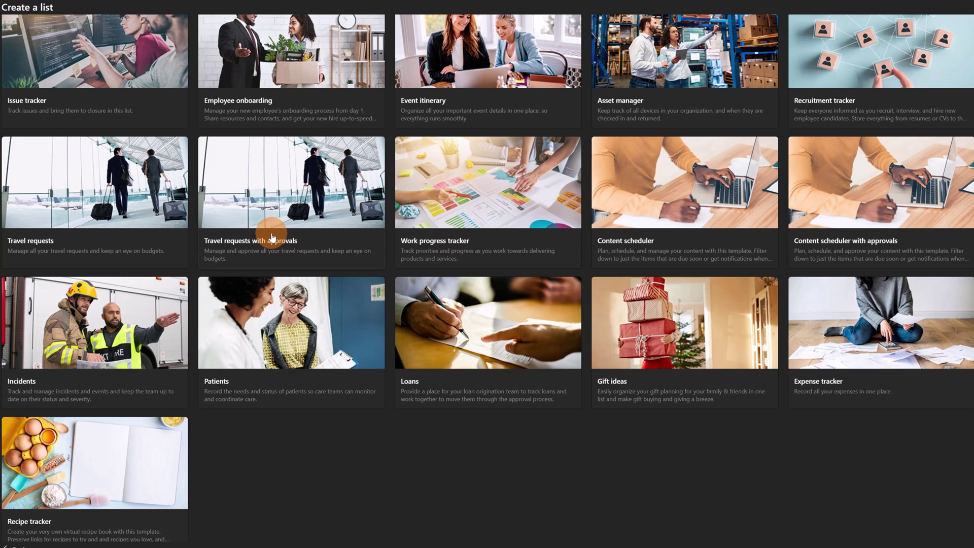
Step: Create the Travel requests with approvals list with a blue colour and airplane icon
click(272, 237)
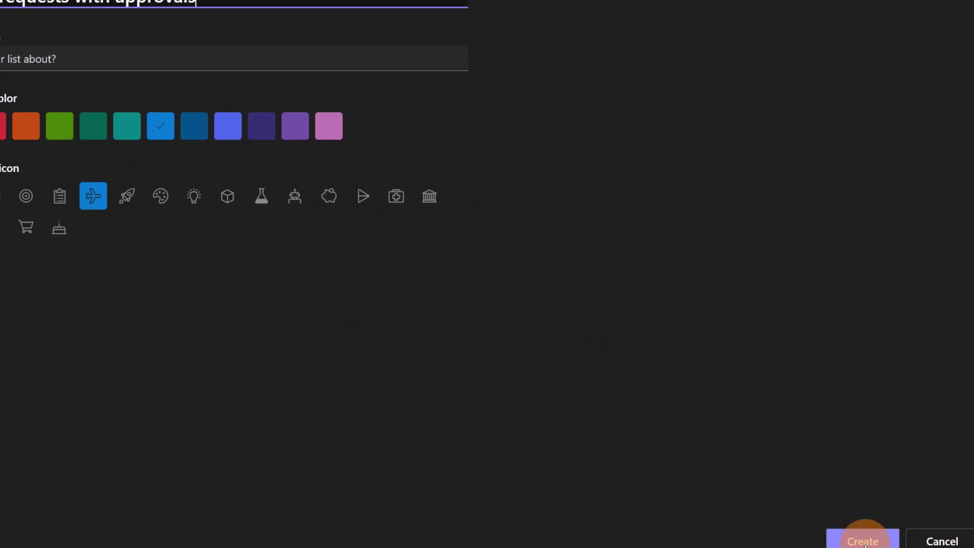
click(851, 536)
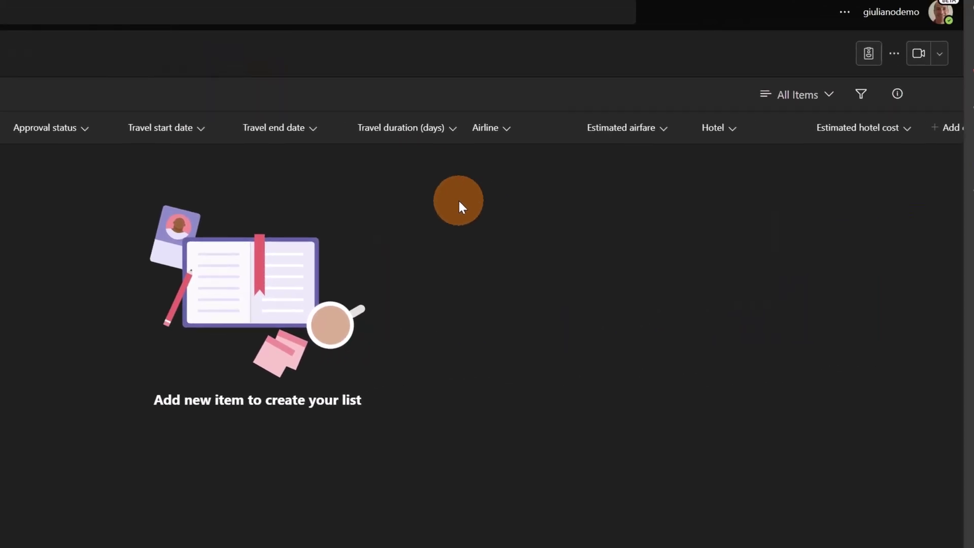
Step: Show the Approvers and Responses columns, ordered directly after Approval status
click(922, 131)
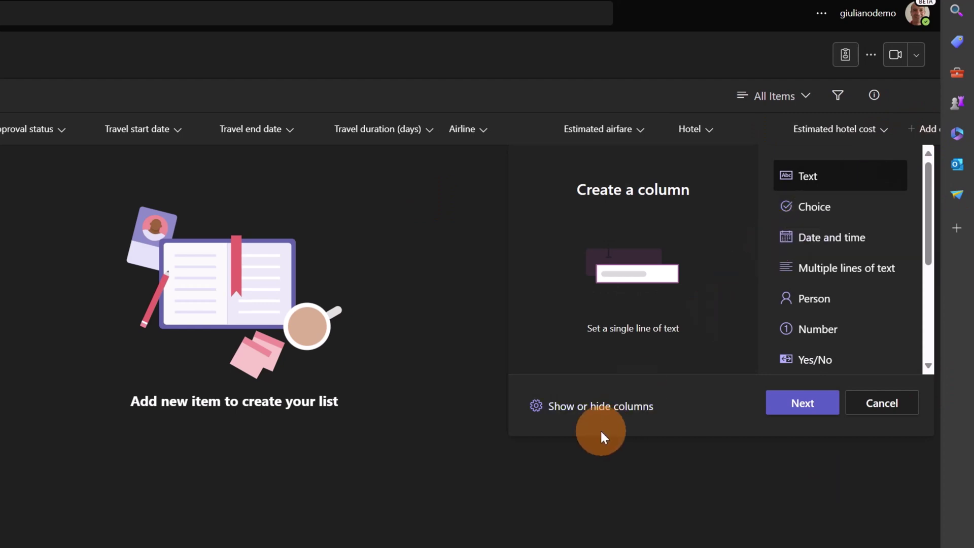
click(571, 412)
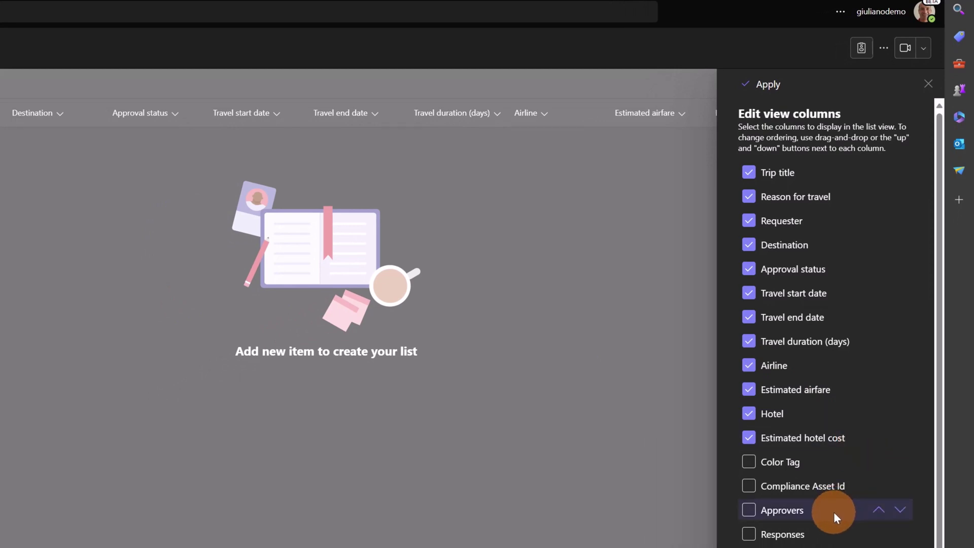
click(749, 510)
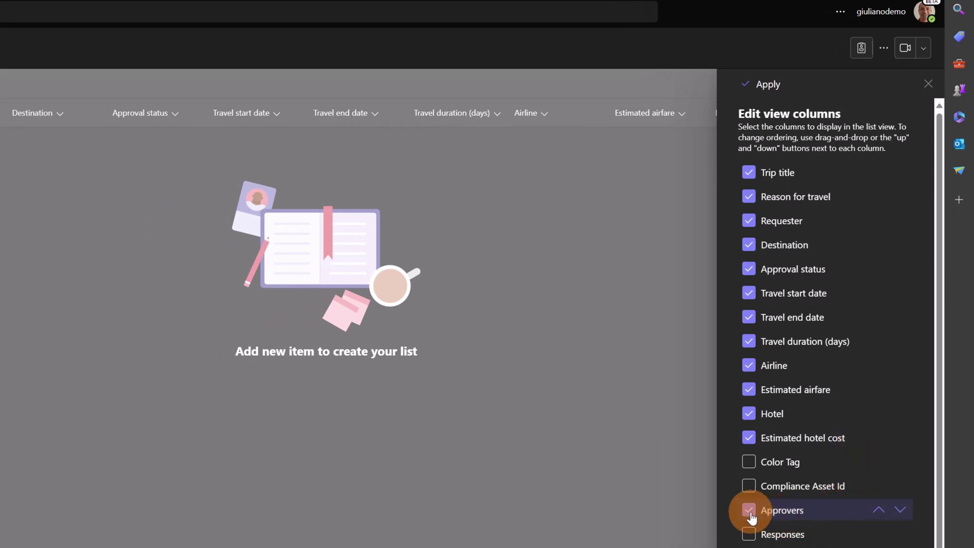
drag(822, 510, 822, 286)
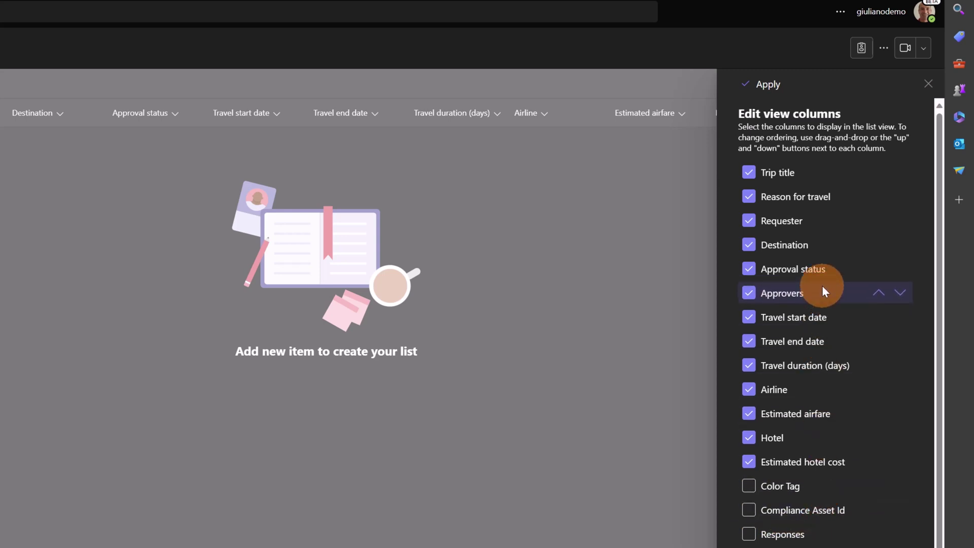
click(749, 534)
drag(750, 535, 831, 317)
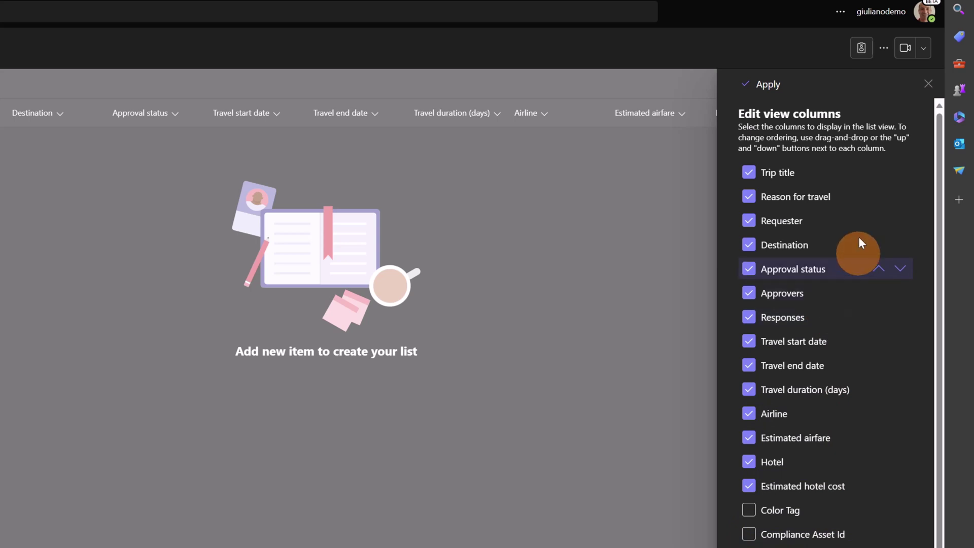
click(769, 85)
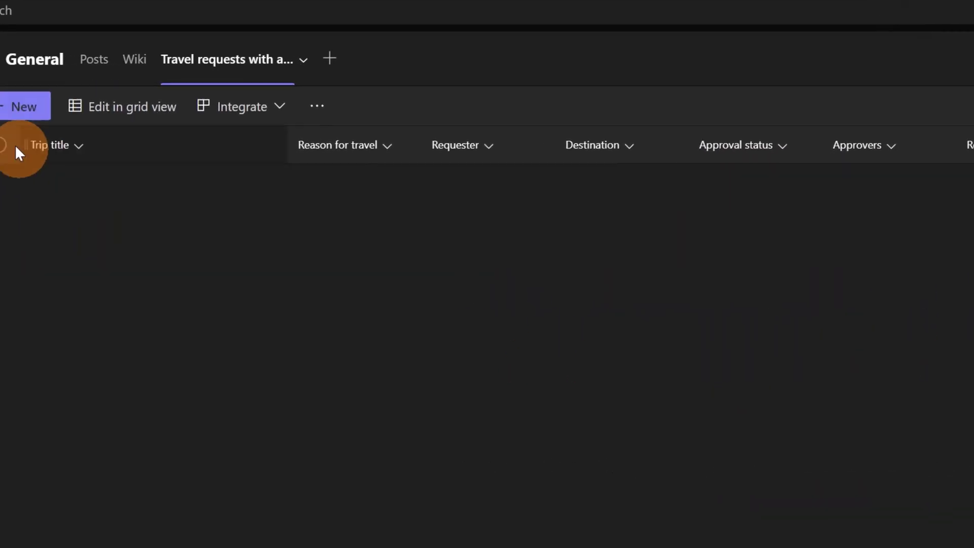
Step: Save a new Training trip 'Modern Workplace Conference New York' and open its approval request
click(20, 107)
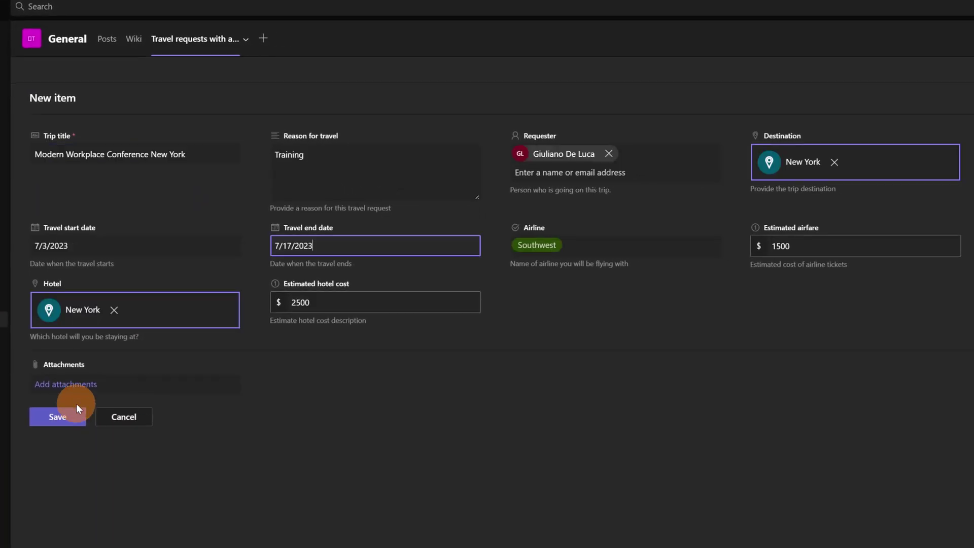
click(74, 412)
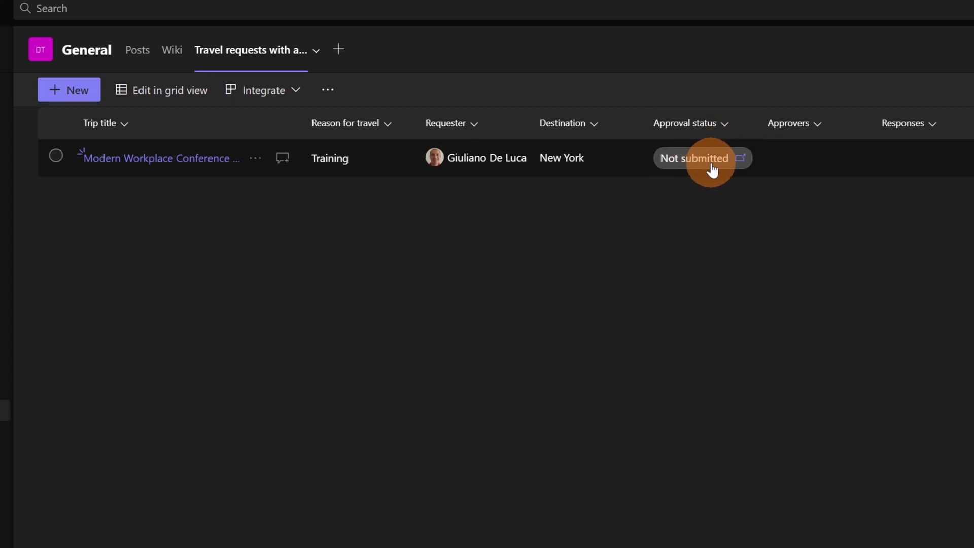
click(741, 160)
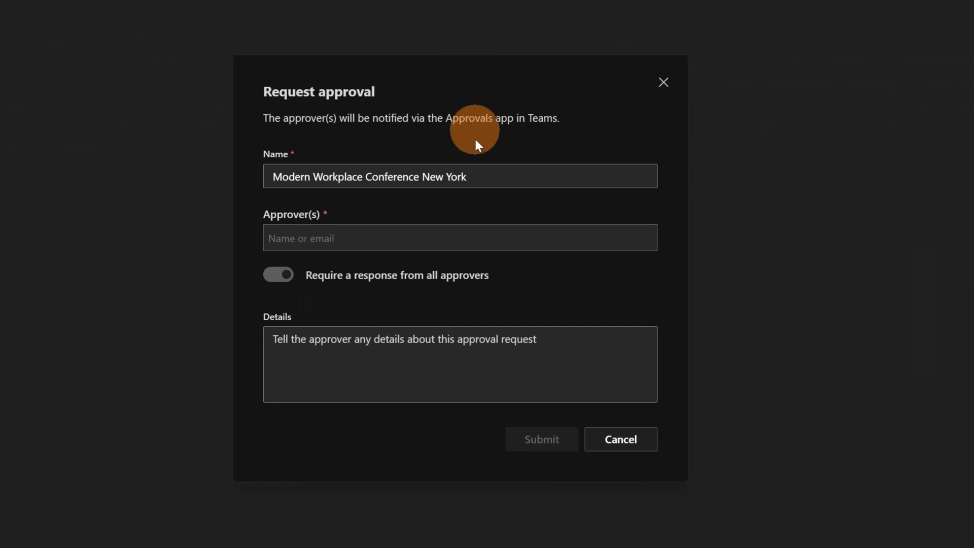
Step: Add two approvers to the request, keep responses required from all, and start typing request details
click(436, 248)
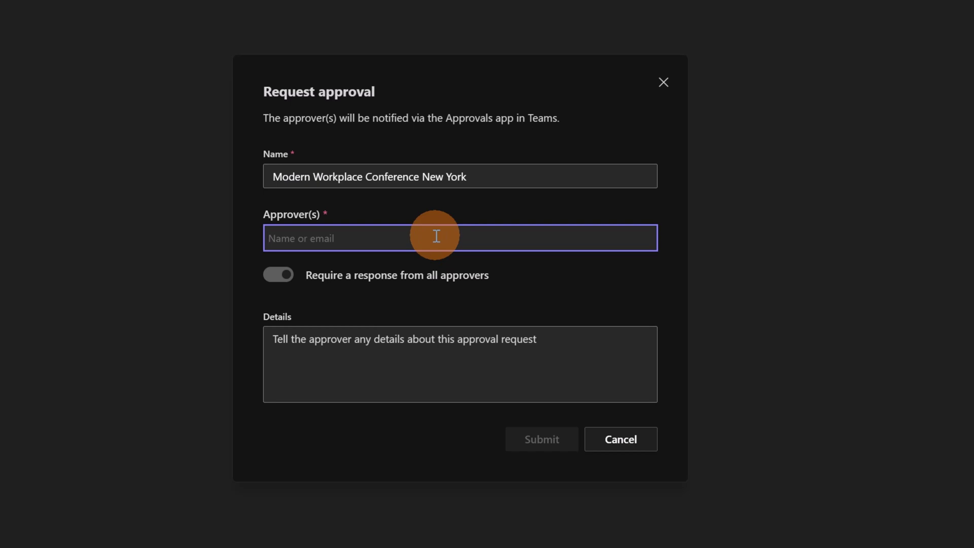
text(adele)
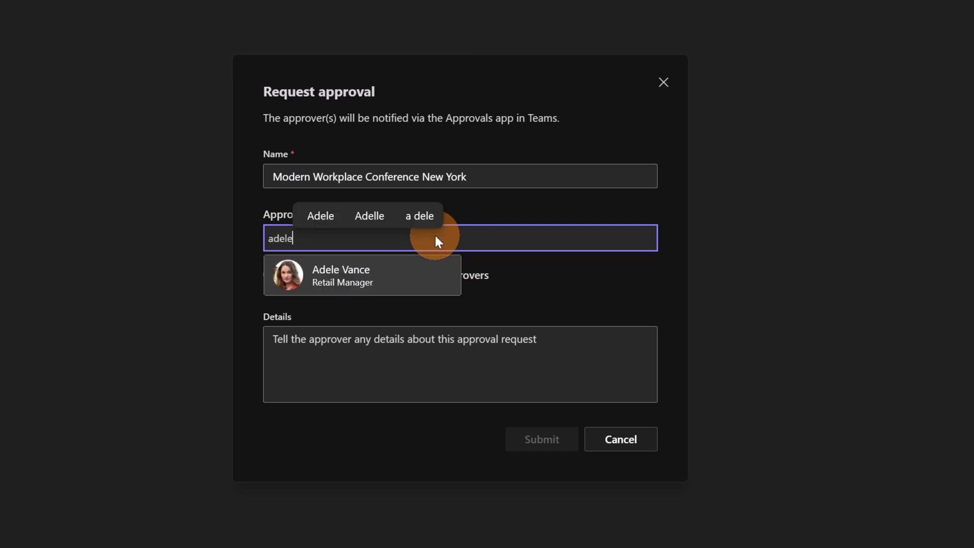
click(401, 264)
text(diego)
click(459, 268)
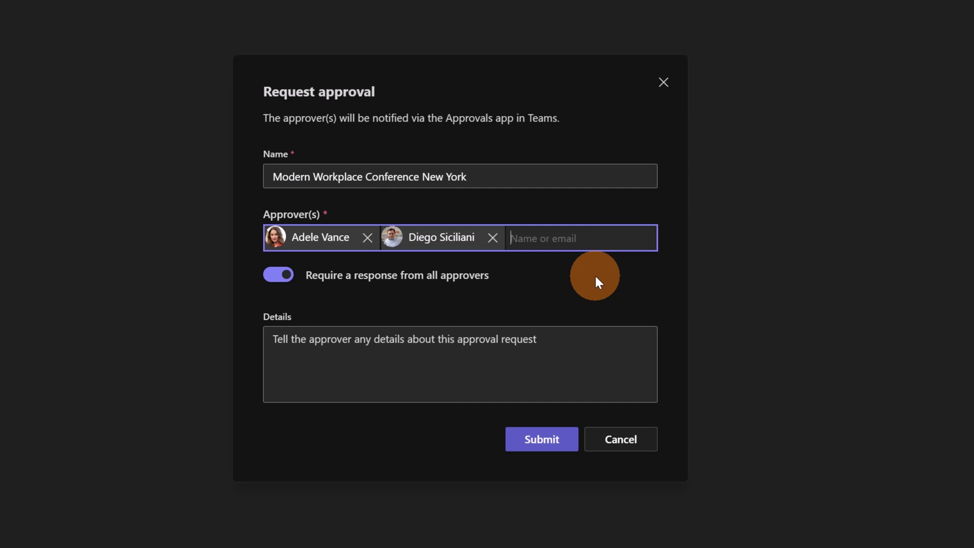
click(505, 340)
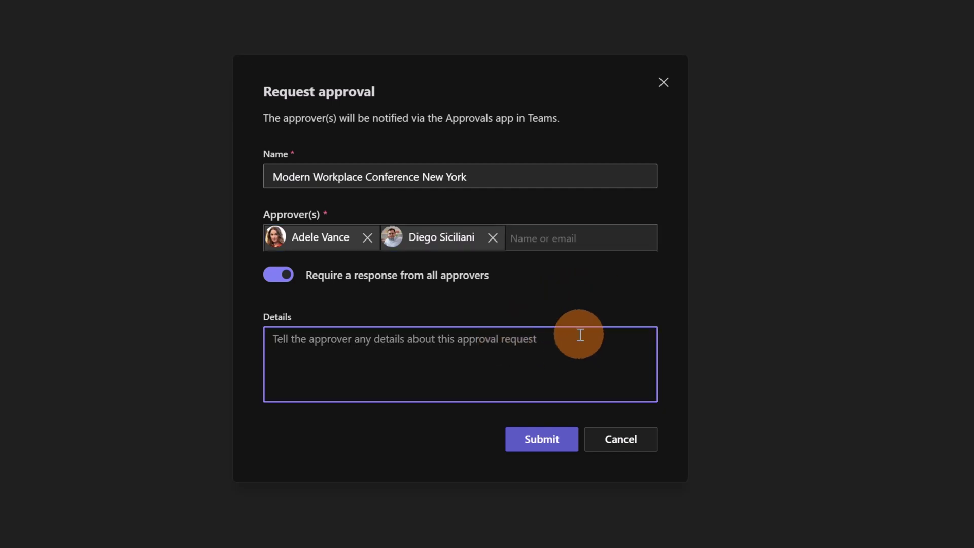
text(Ple)
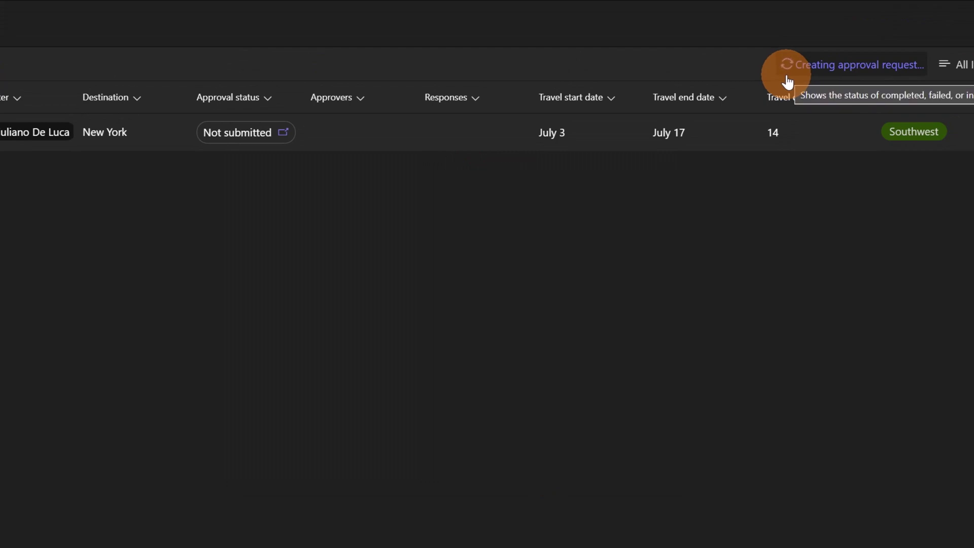
Step: Check the approval-creation flyout to confirm the New York trip is now Requested
click(788, 80)
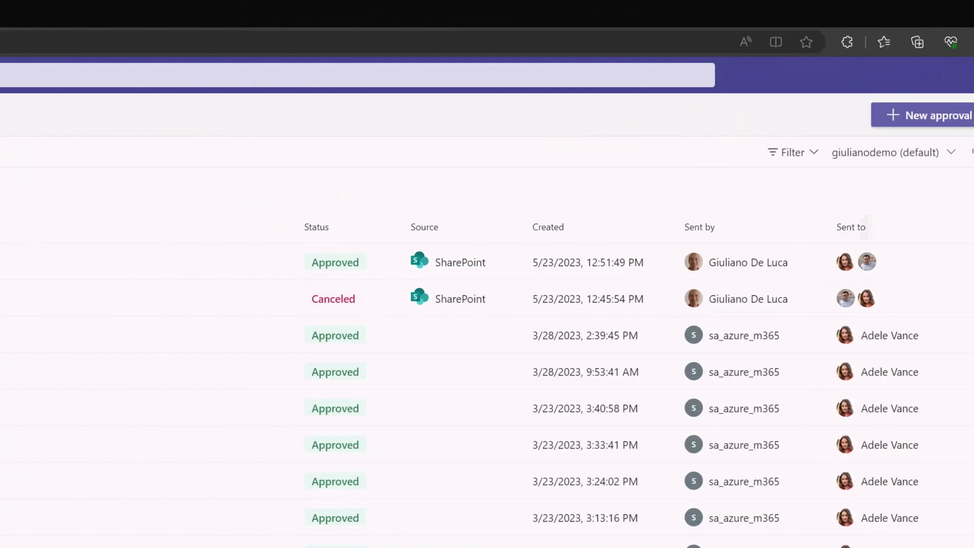
Step: Open the newest approval notification from the Activity feed
click(973, 67)
click(0, 145)
click(0, 154)
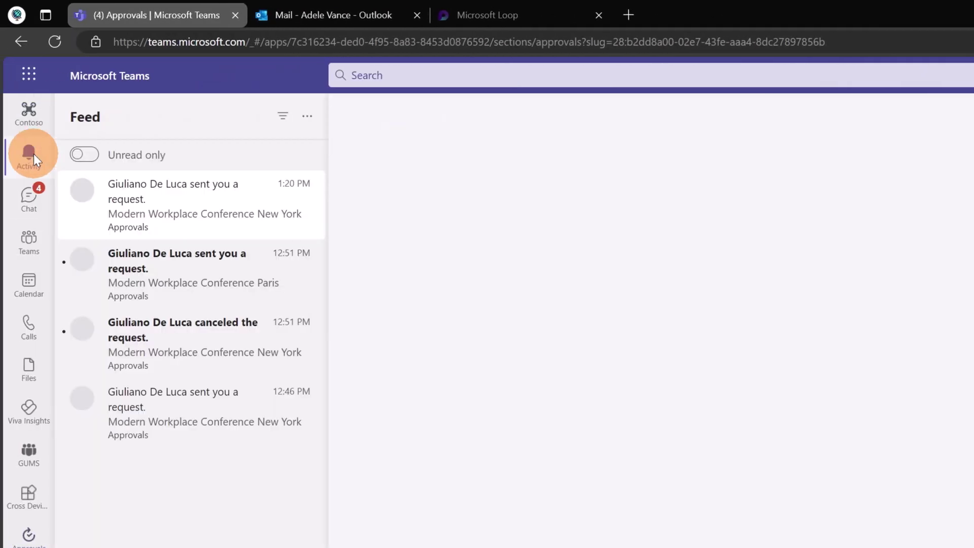
click(211, 219)
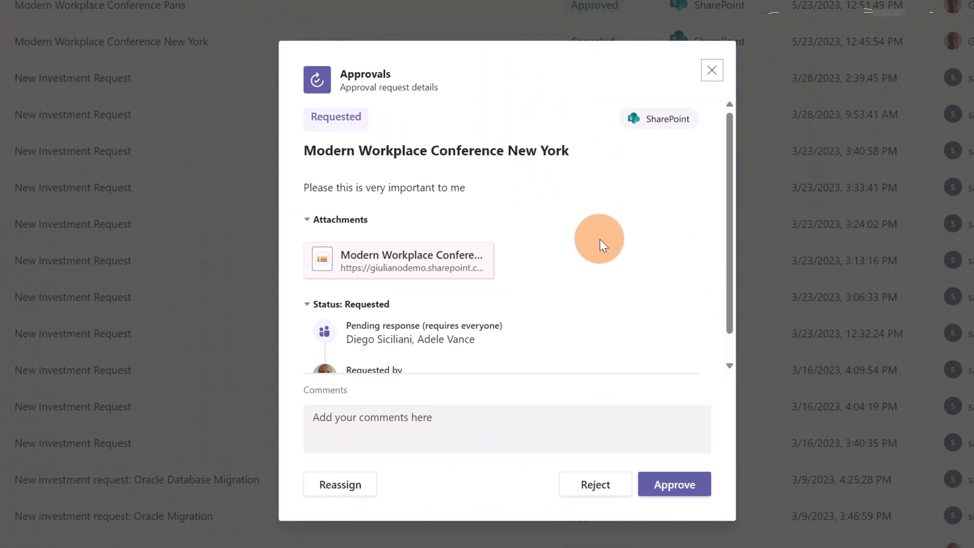
Step: Approve the New York travel request with the comment 'Ok'
scroll(599, 238, down, 1)
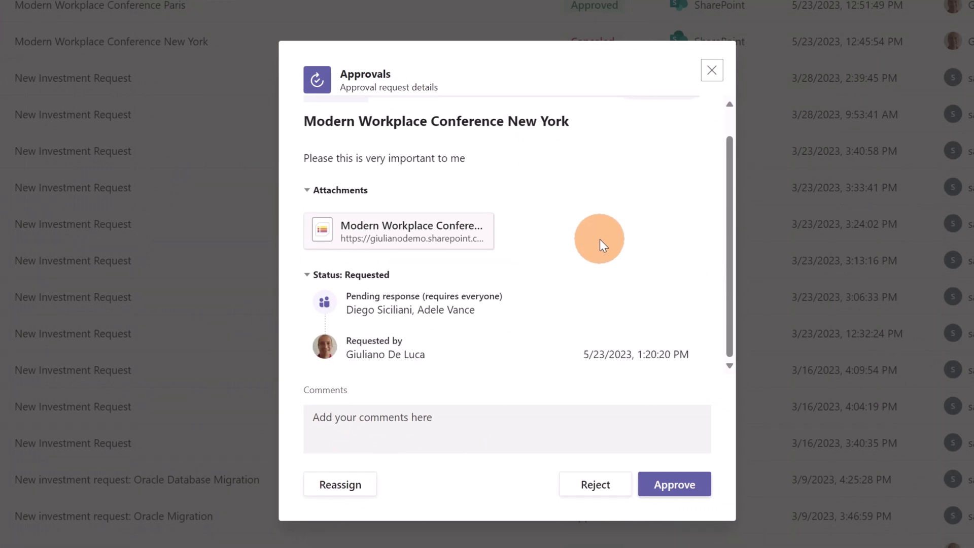
scroll(599, 239, up, 1)
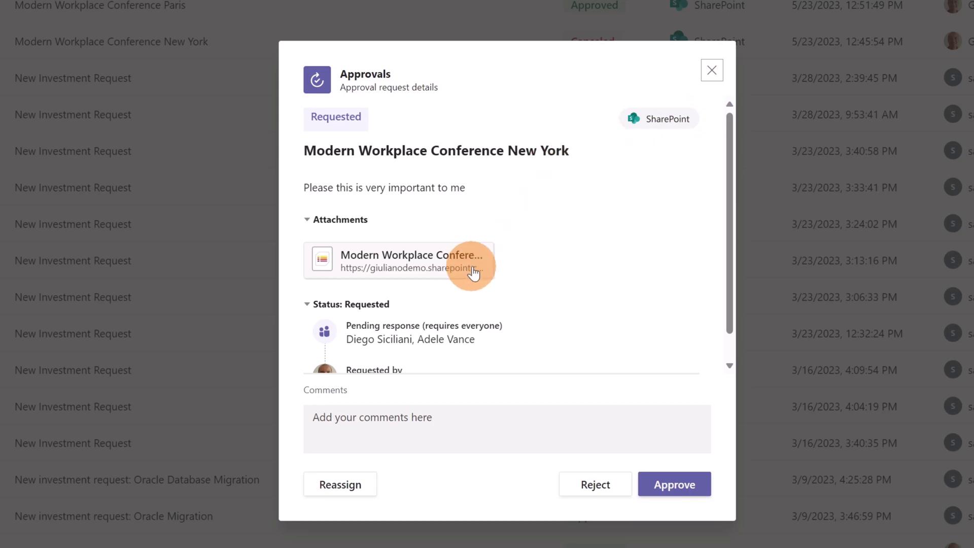
scroll(477, 261, down, 1)
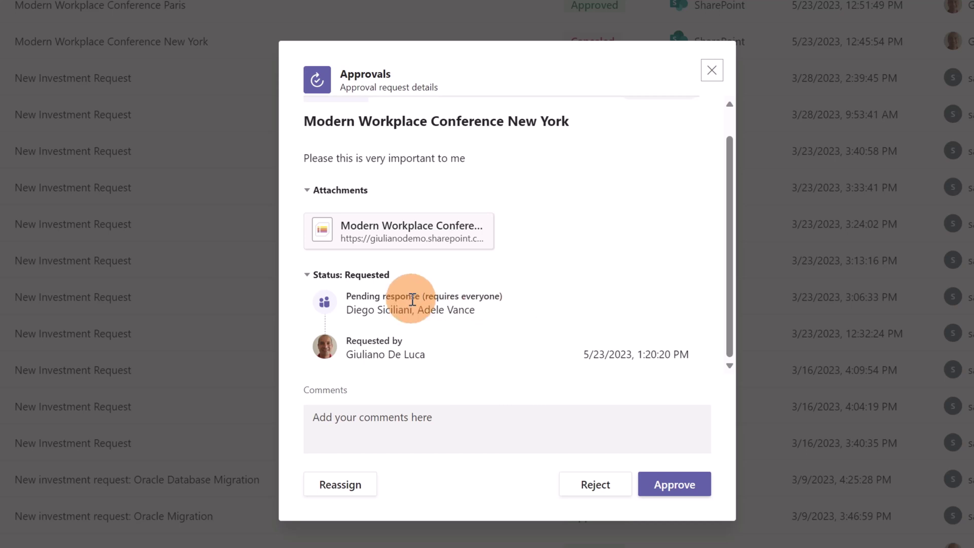
click(507, 417)
text(Ok)
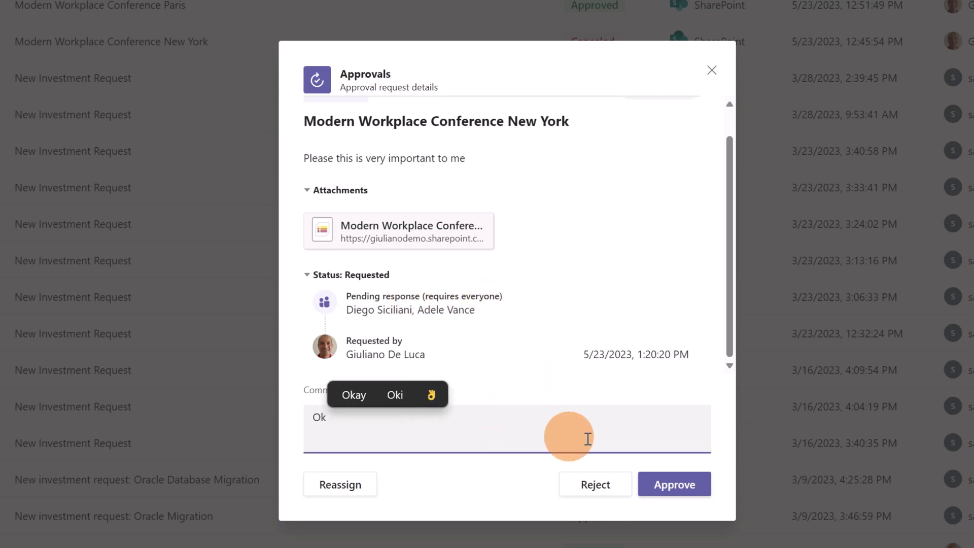
click(693, 482)
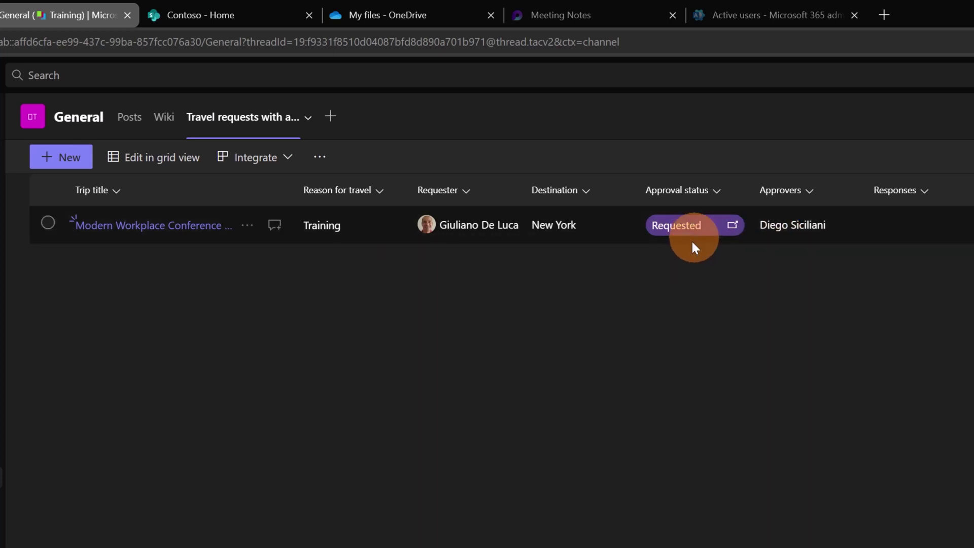
Step: Open the trip item and replace 'New York' in its Trip title with 'Paris'
click(196, 228)
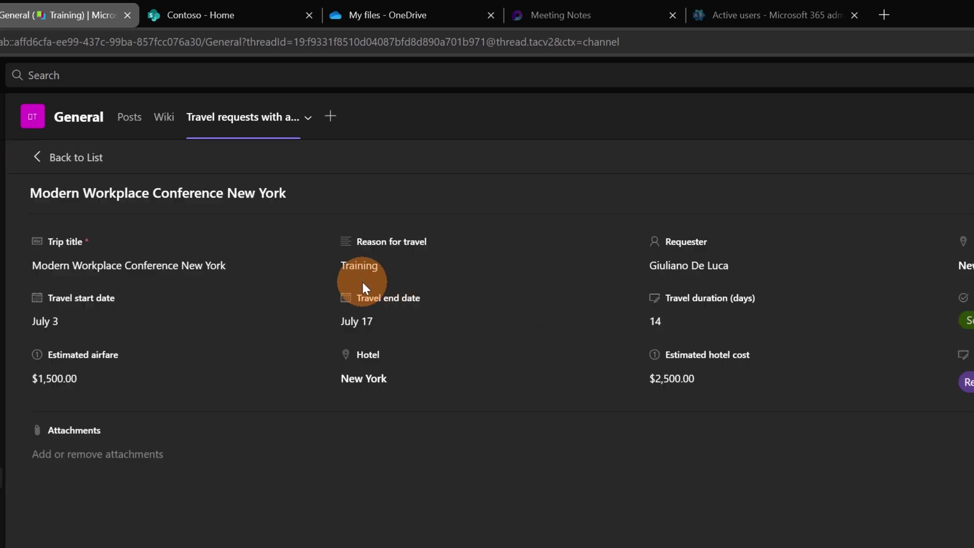
click(267, 266)
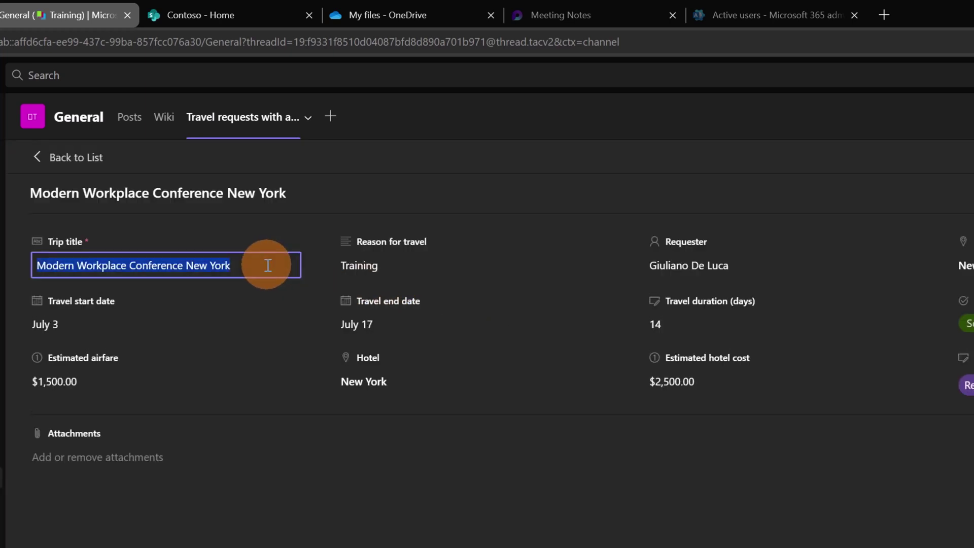
click(276, 266)
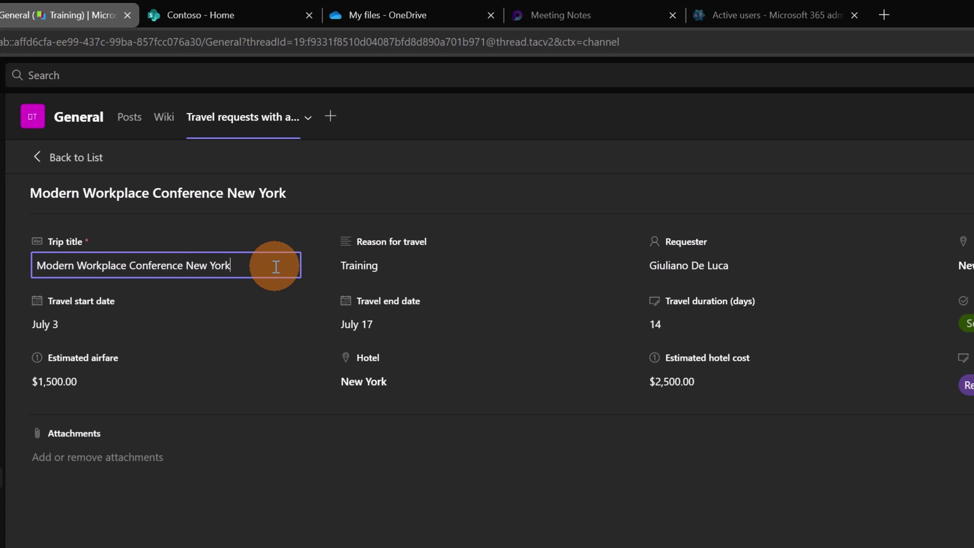
key(ctrl+shift+Left)
key(ctrl+shift+Left)
text(Paris)
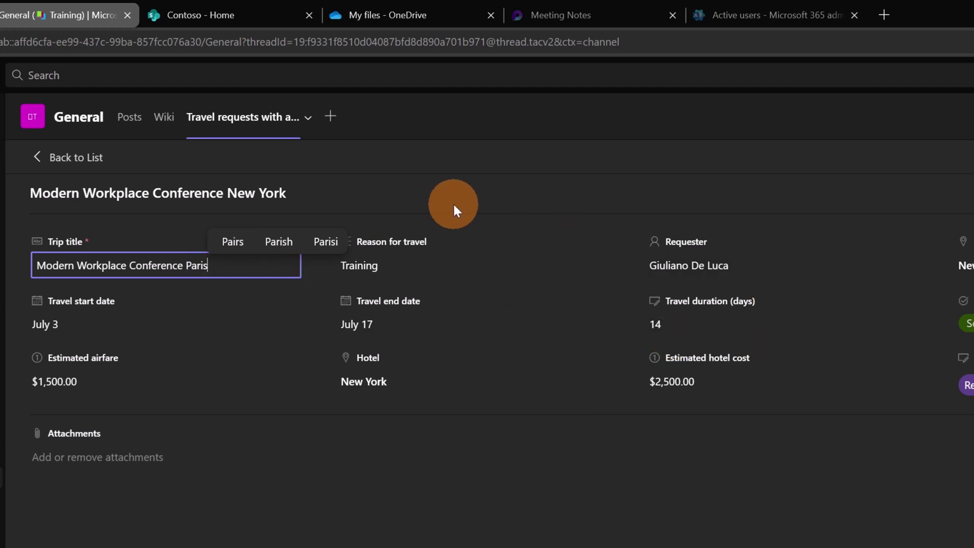
Step: Apply the title change, accepting cancellation of the pending approval, and return to the list
click(331, 177)
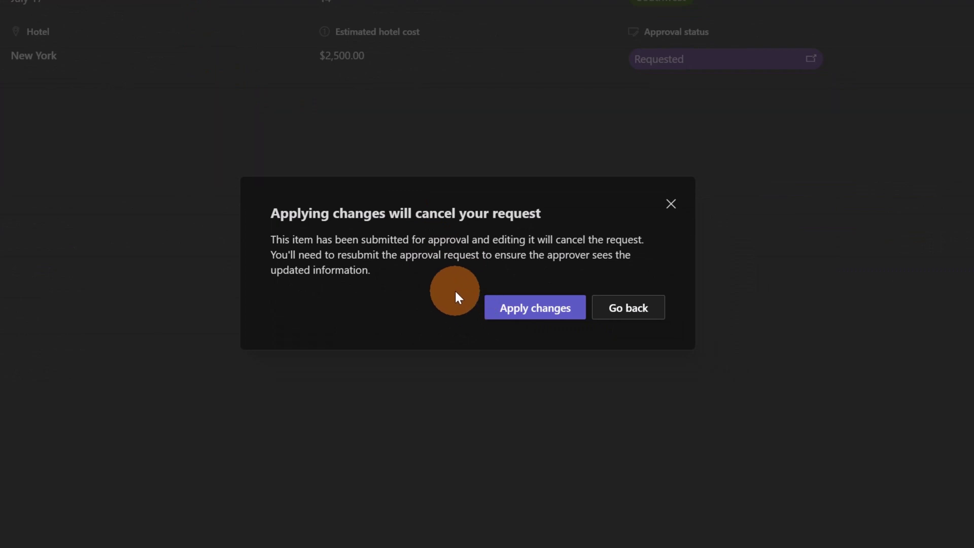
click(520, 304)
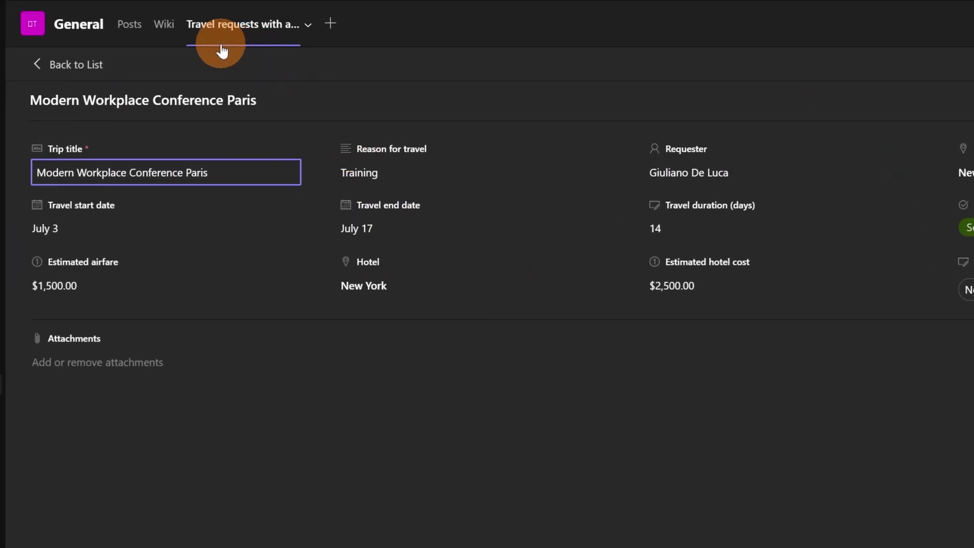
click(94, 69)
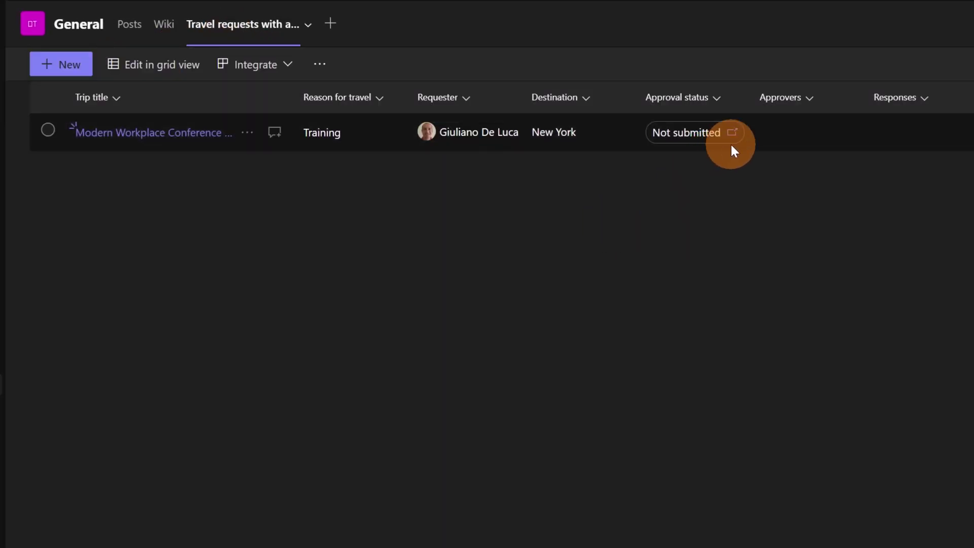
Step: Start a new approval request for the Paris trip and add the first approver
click(669, 136)
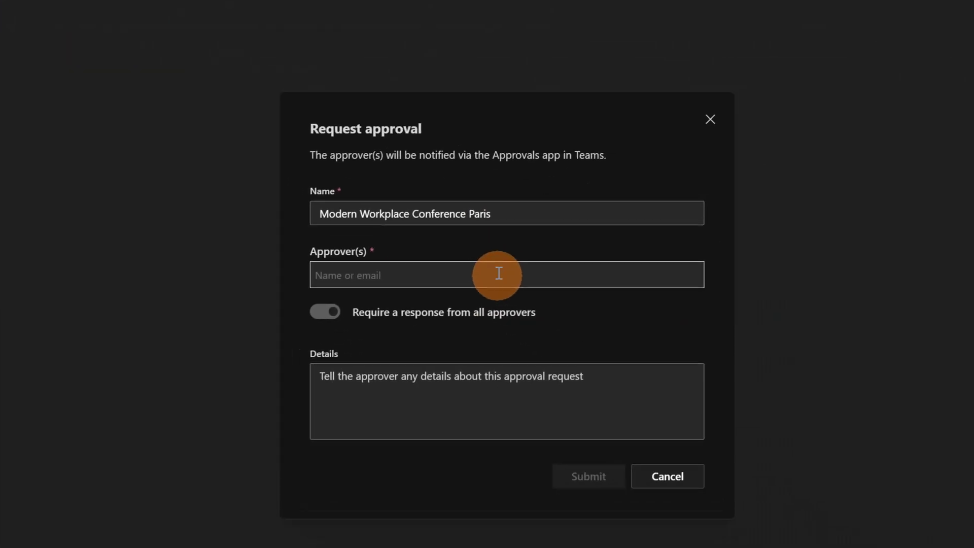
click(792, 468)
text(adele)
click(465, 265)
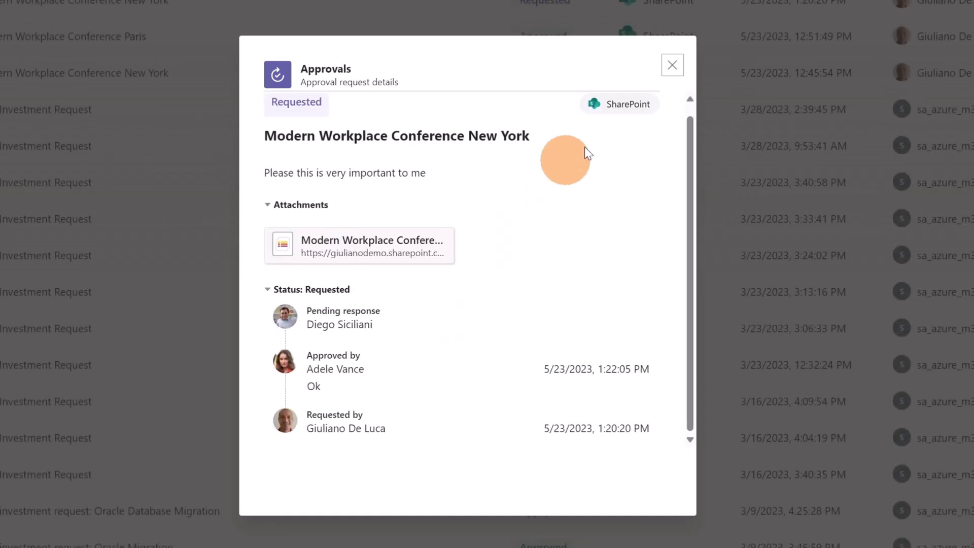
Step: Close the earlier New York request's details dialog to return to the received approvals
click(672, 65)
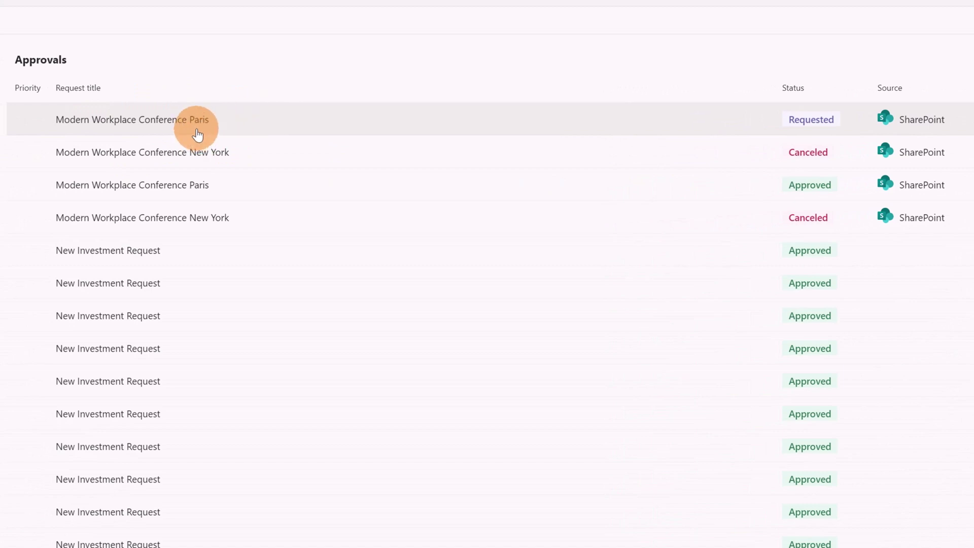
Step: Approve the Modern Workplace Conference Paris request with the comment 'ok'
click(183, 125)
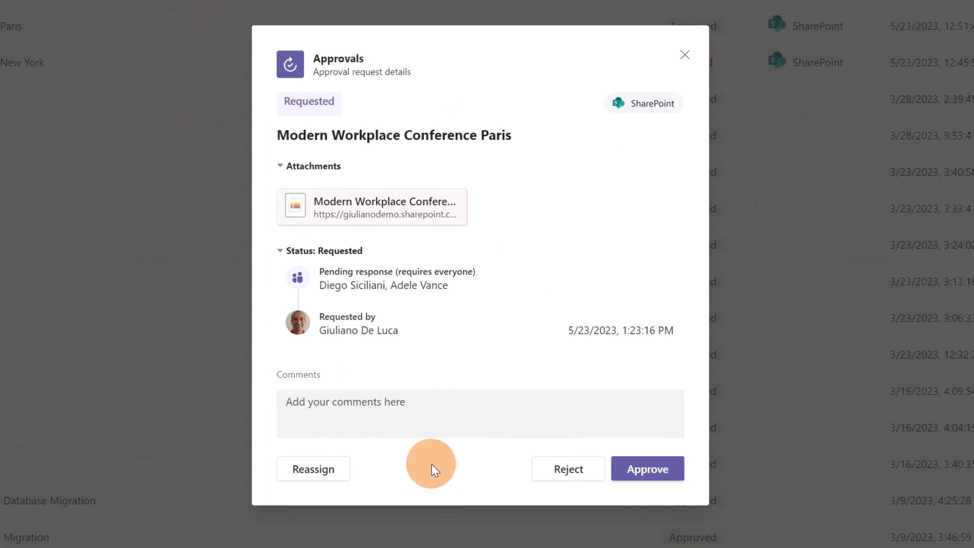
click(459, 419)
text(ok)
click(658, 467)
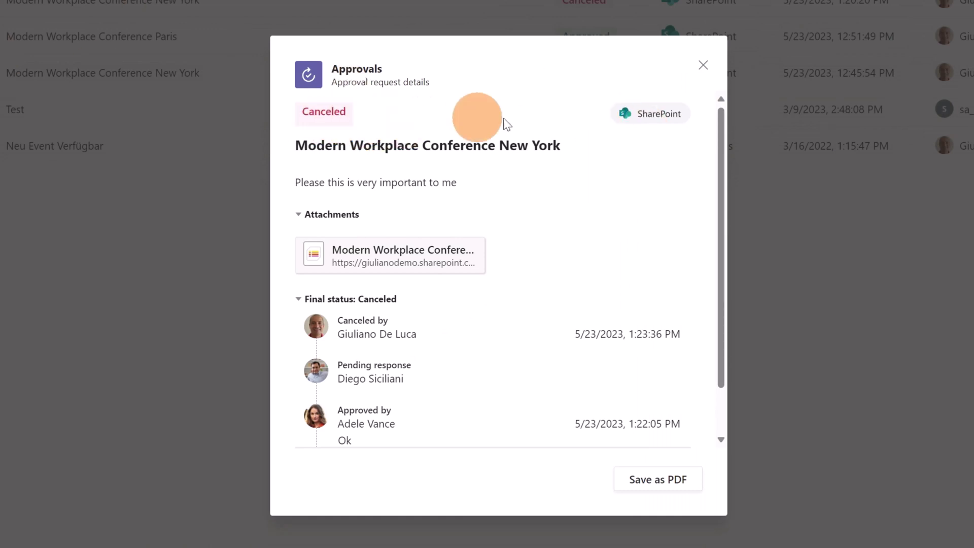
Step: From the Approvals app, give the Paris request its second approval with the comment 'Ok 👌'
click(703, 65)
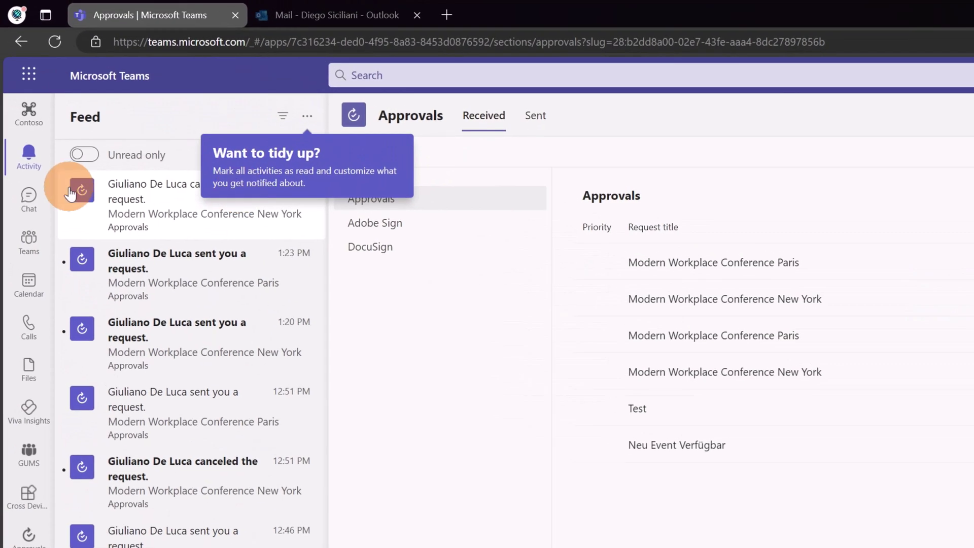
click(29, 537)
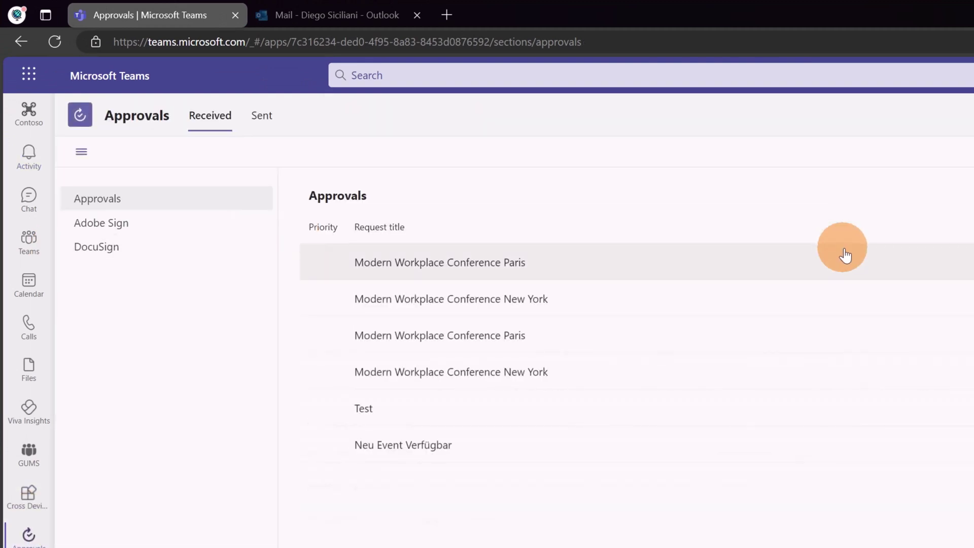
click(422, 180)
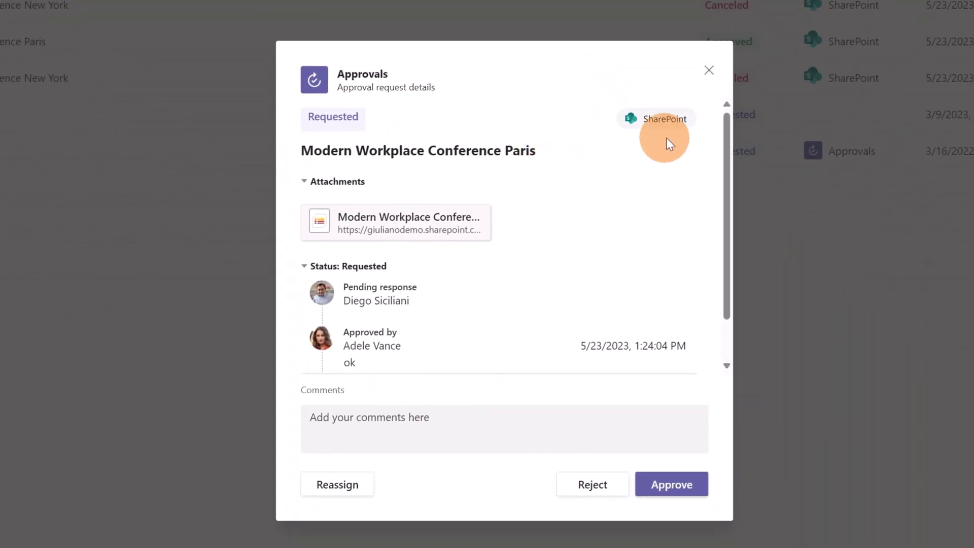
scroll(491, 276, down, 1)
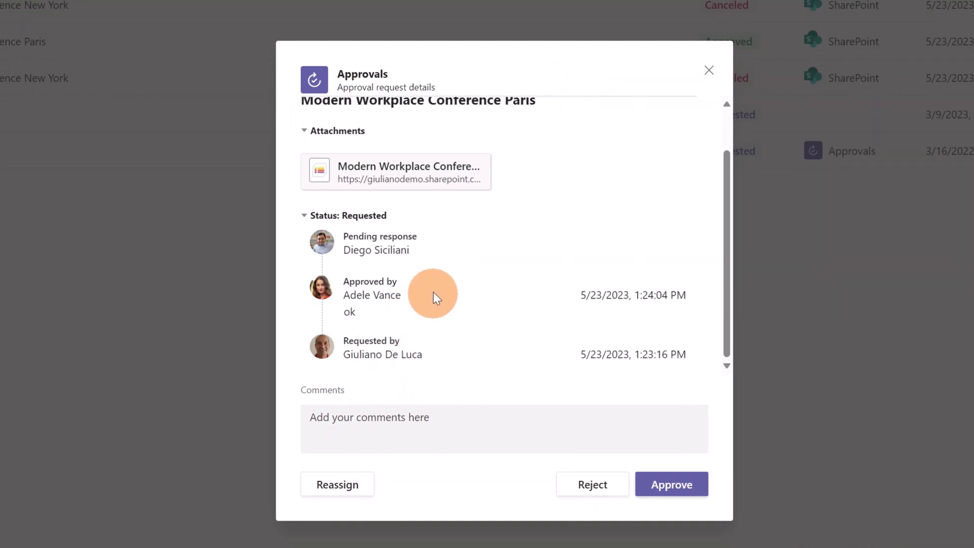
click(449, 415)
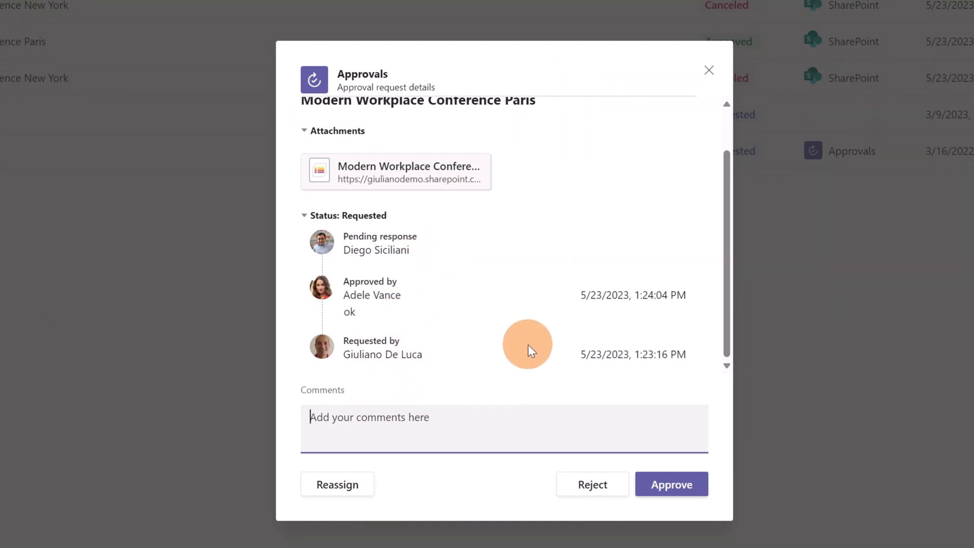
text(Ok)
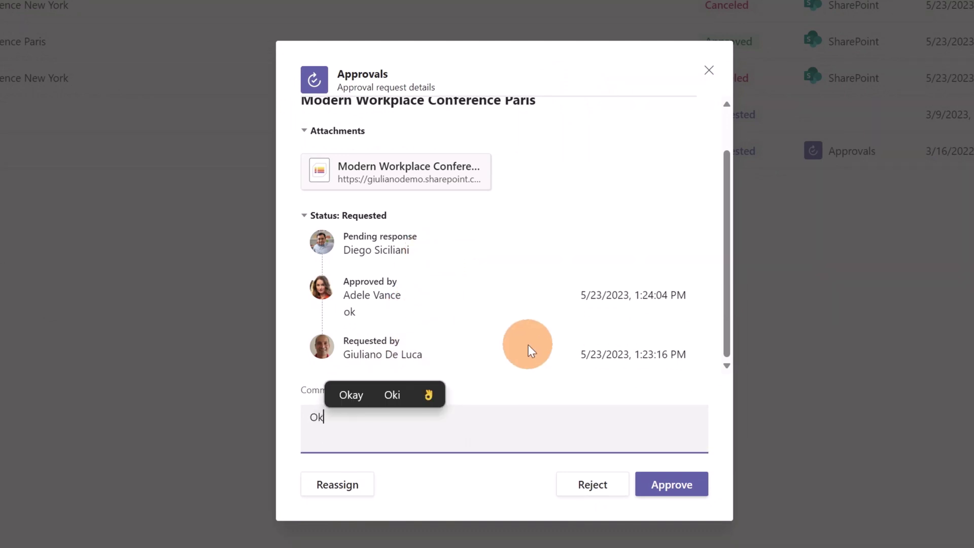
click(427, 396)
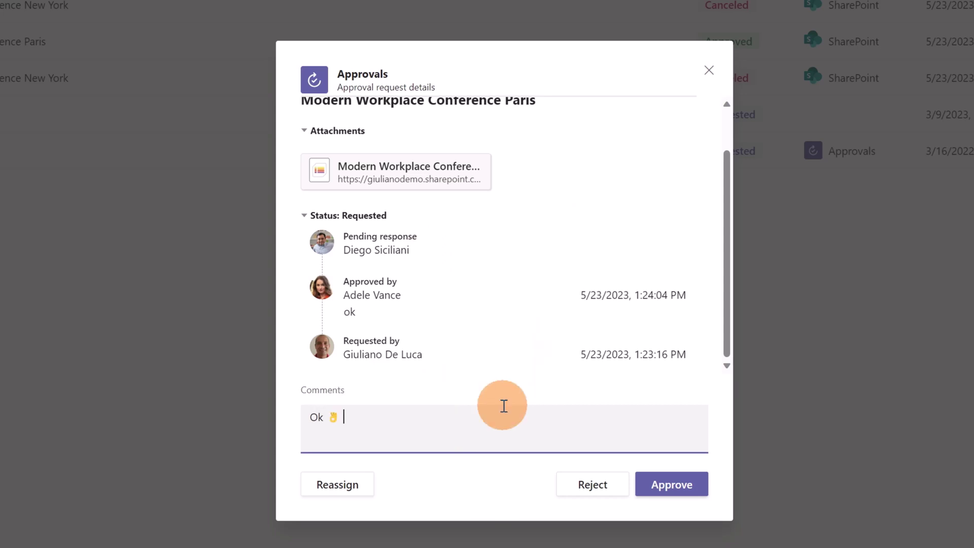
click(688, 483)
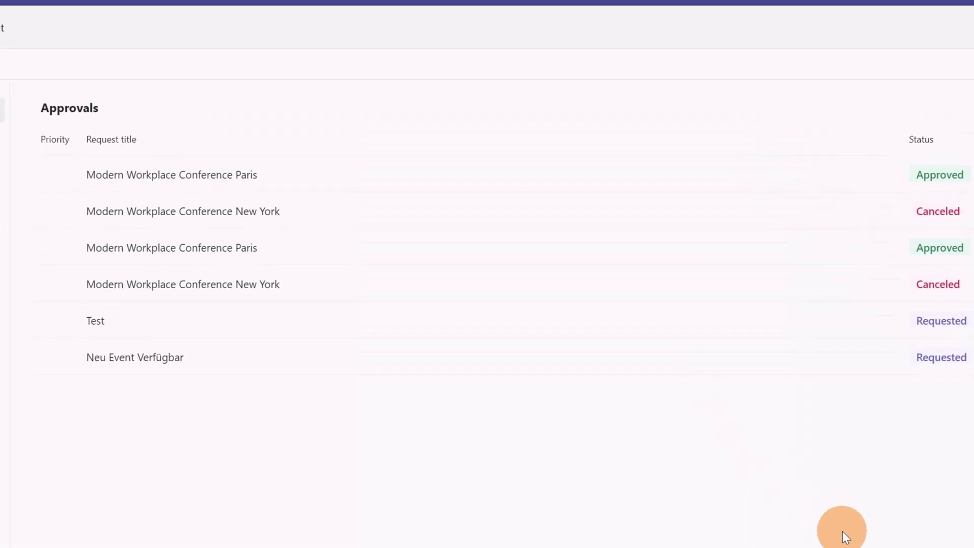
Step: Return to the General channel's Travel requests with approvals tab to check the Paris item's Approval status
click(781, 236)
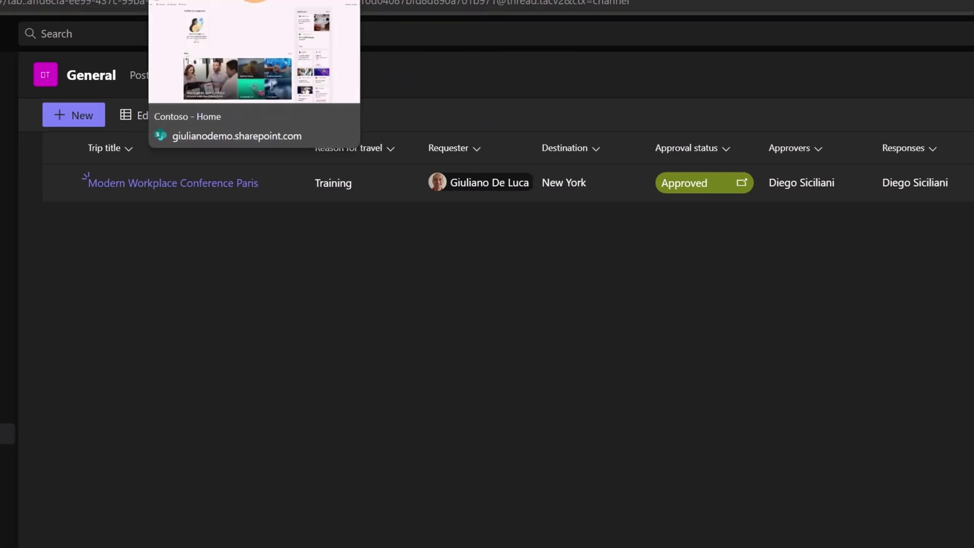
Step: On the Contoso home site, start a new list and preview the Content scheduler with approvals template
click(249, 2)
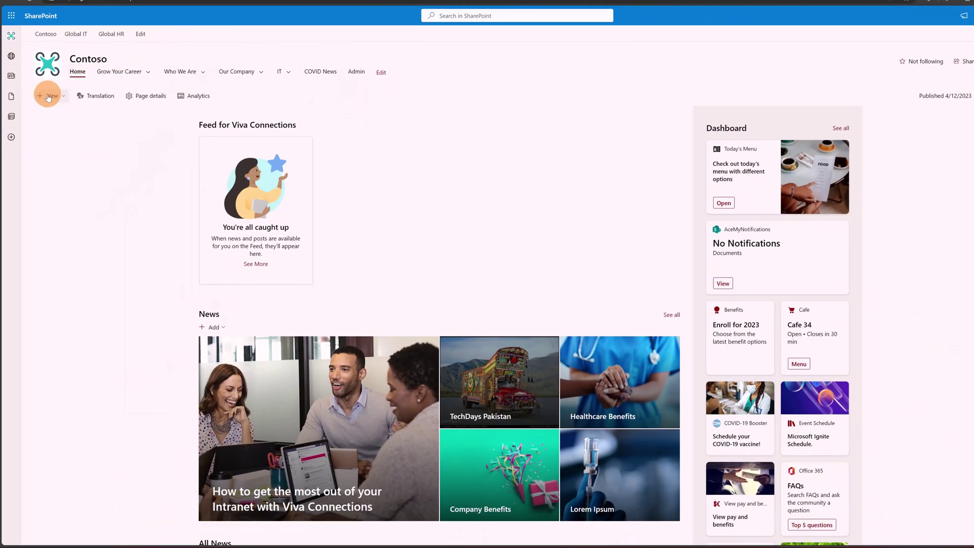
click(48, 96)
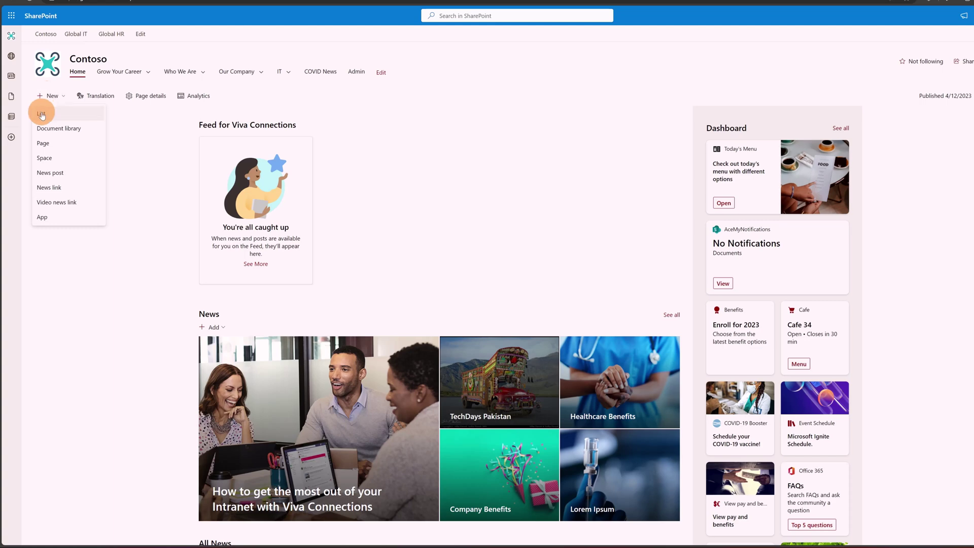
click(42, 116)
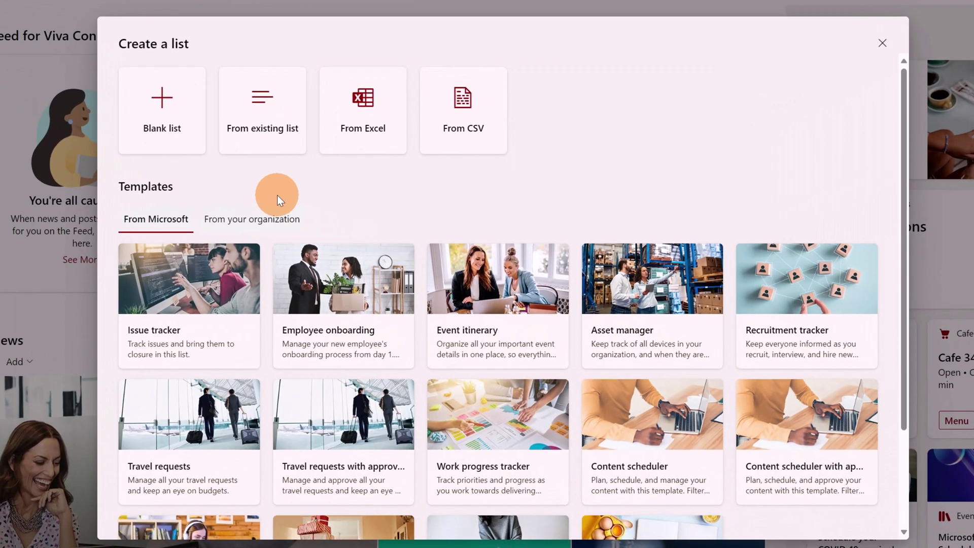
scroll(420, 300, down, 3)
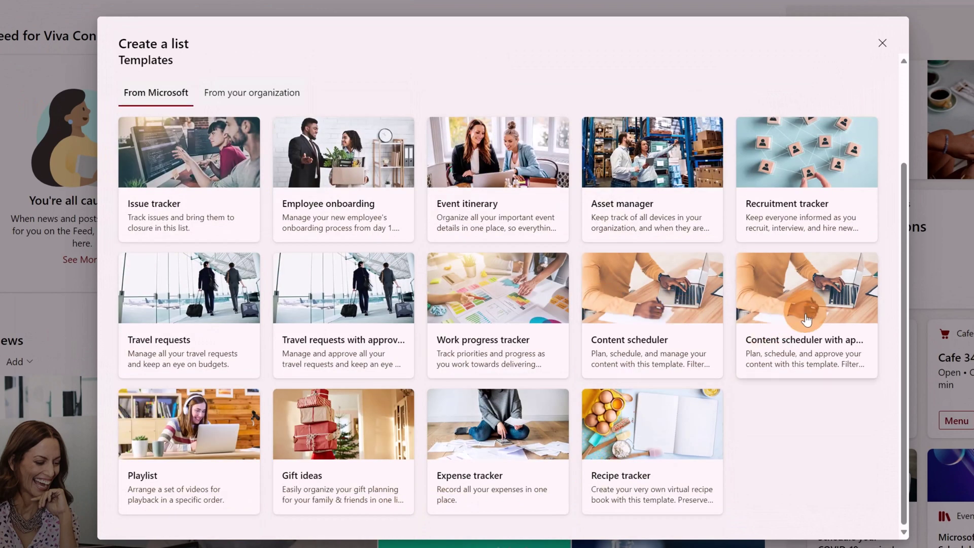
click(834, 350)
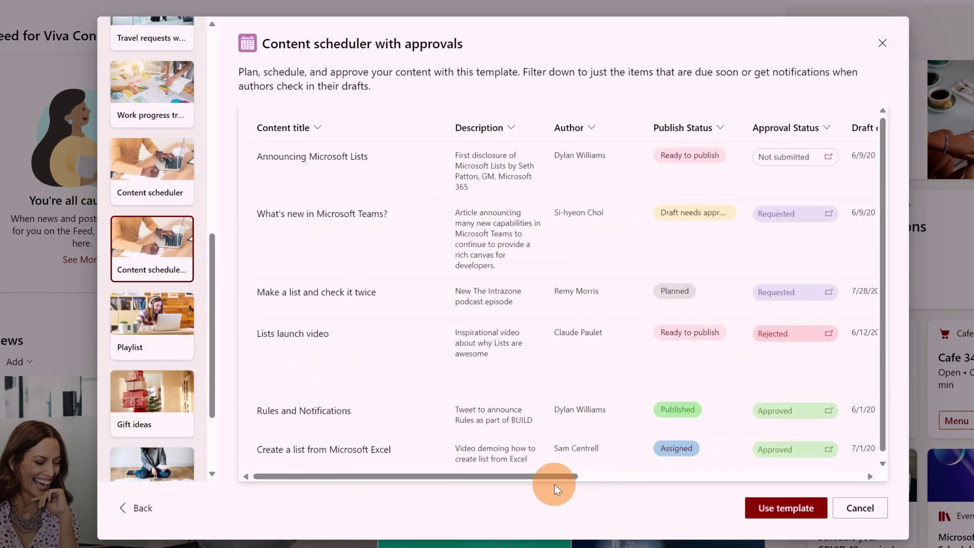
drag(552, 478, 681, 479)
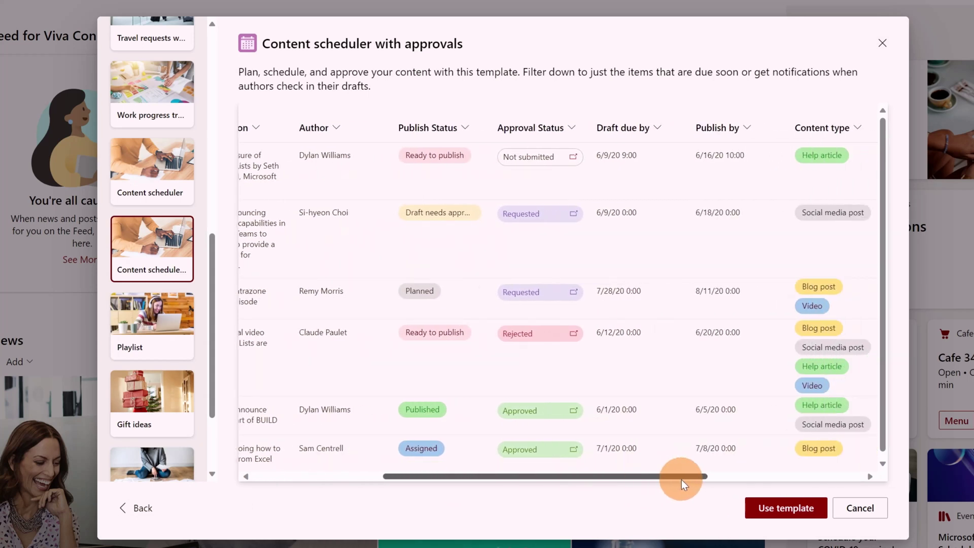